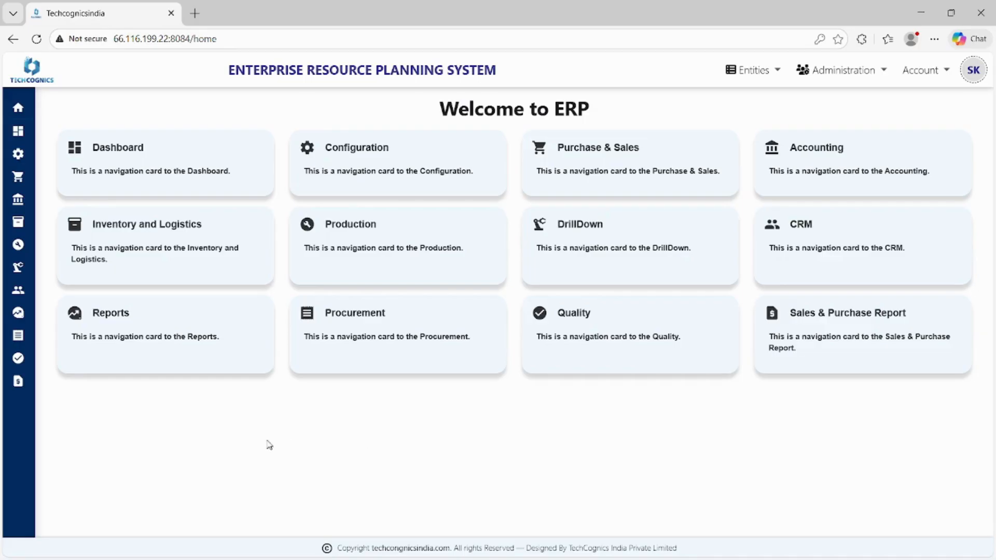
Step: Open the Goods Inward Receipt list under Inventory and Logistics and start adding a new receipt
left_click(219, 269)
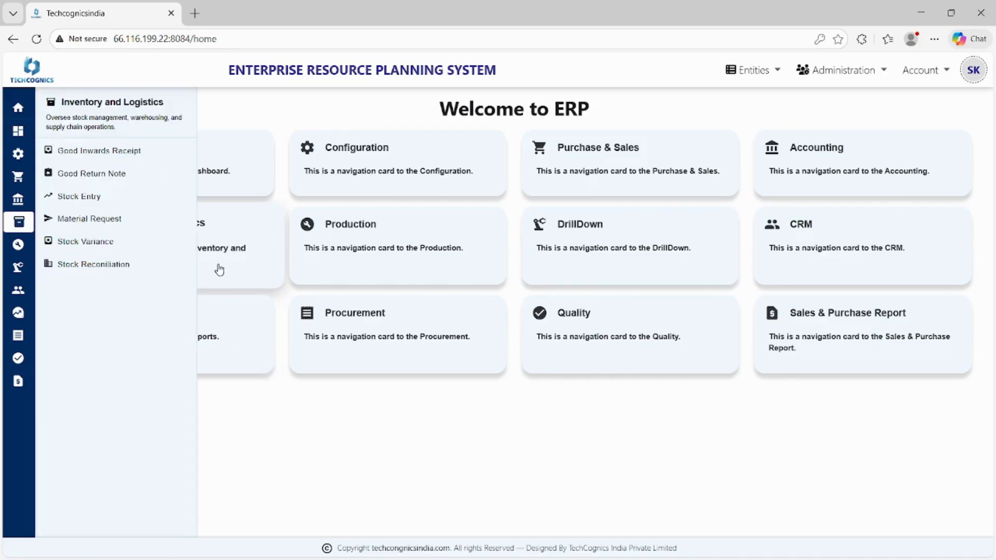
left_click(157, 157)
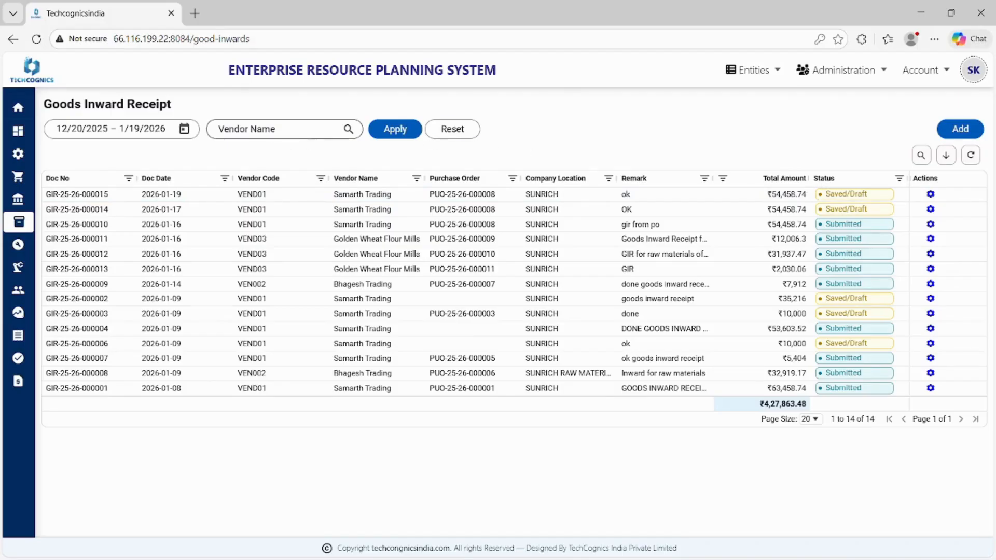
left_click(280, 129)
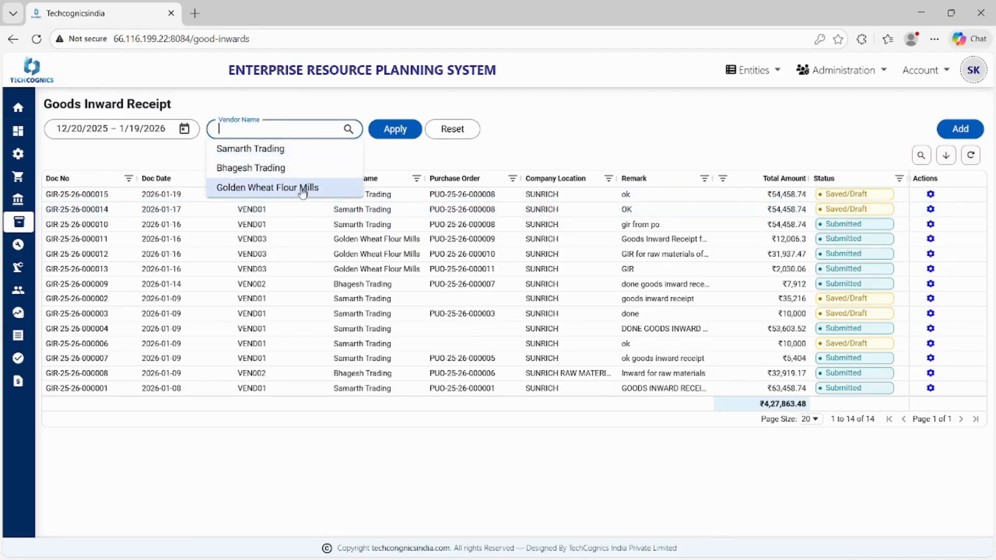
left_click(555, 149)
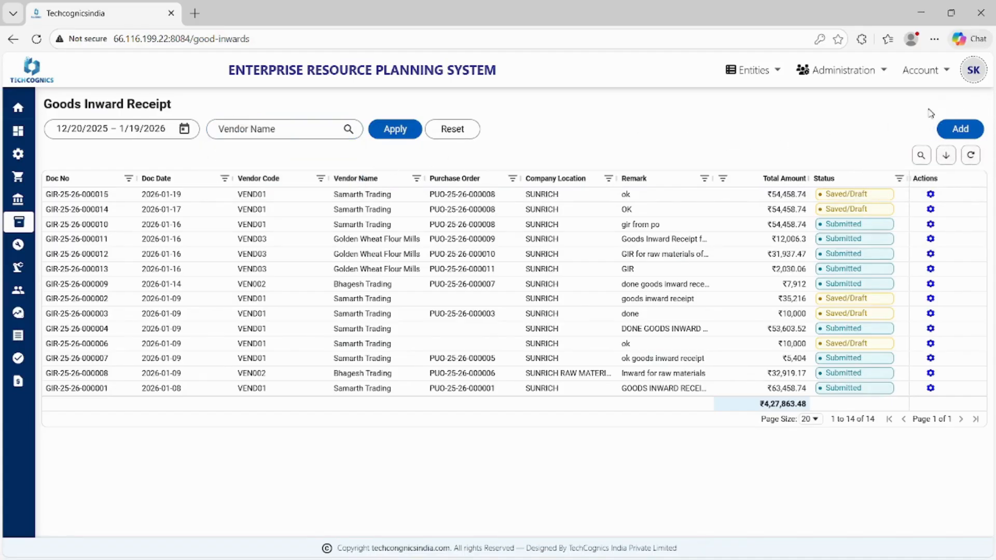
left_click(965, 130)
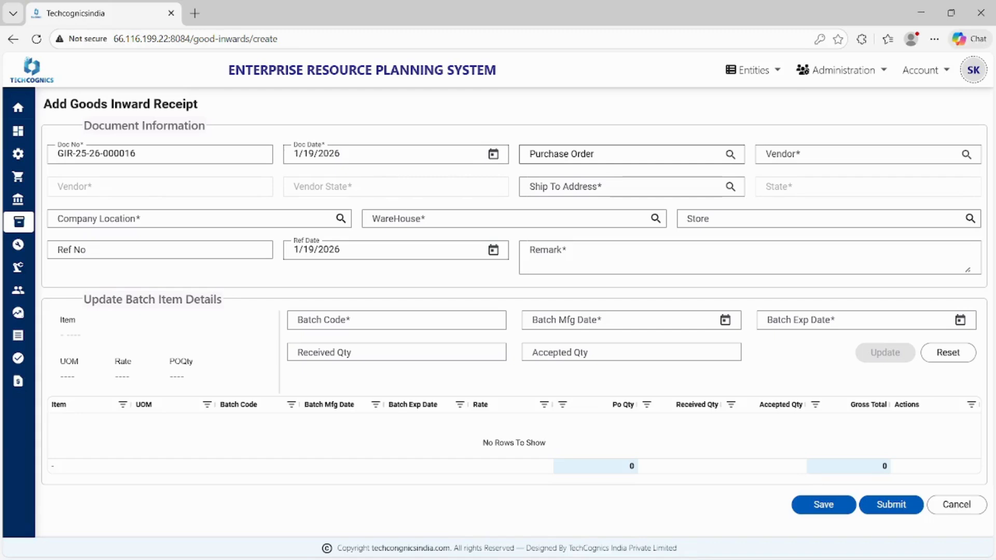
Step: Fill the new goods inward receipt from the existing purchase order offered for it
left_click(622, 154)
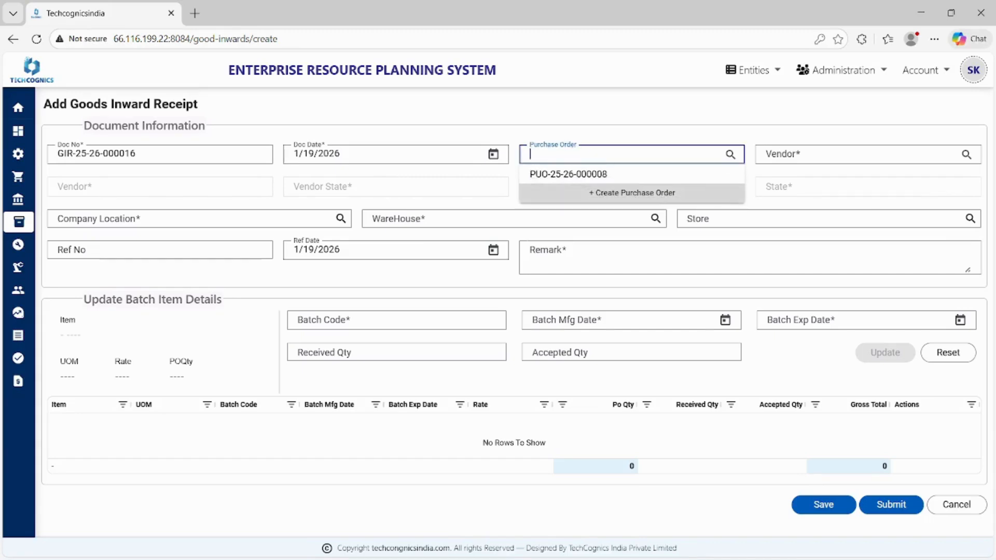
left_click(569, 175)
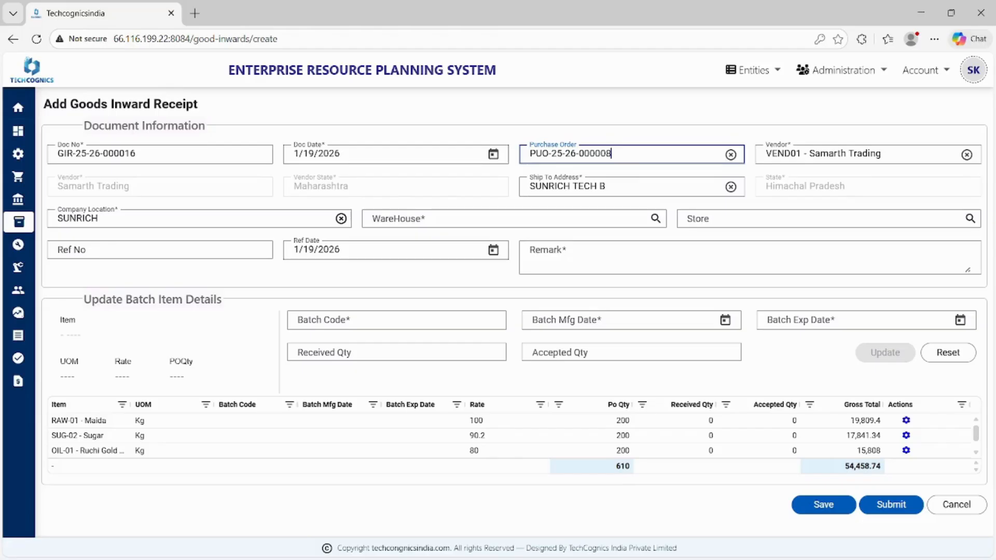
left_click(632, 154)
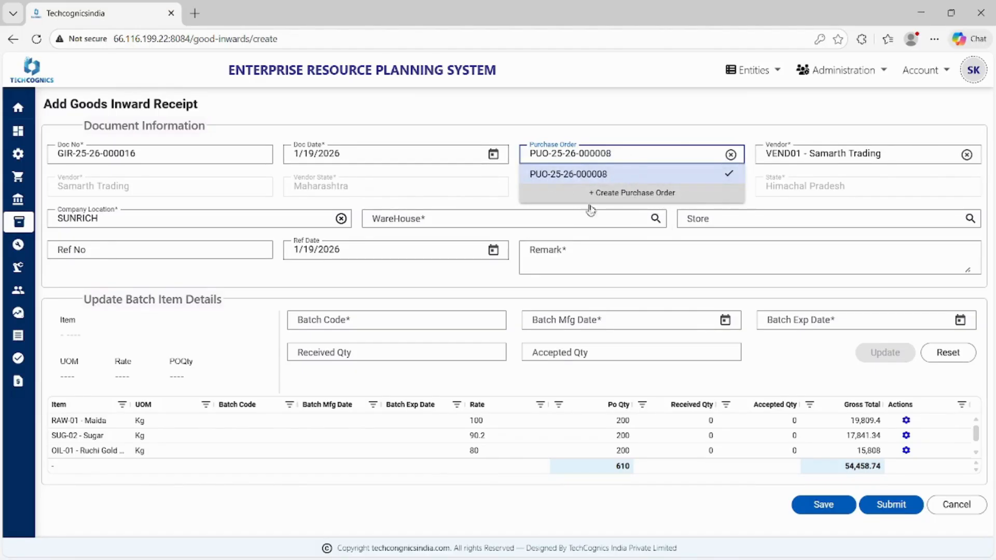
left_click(652, 124)
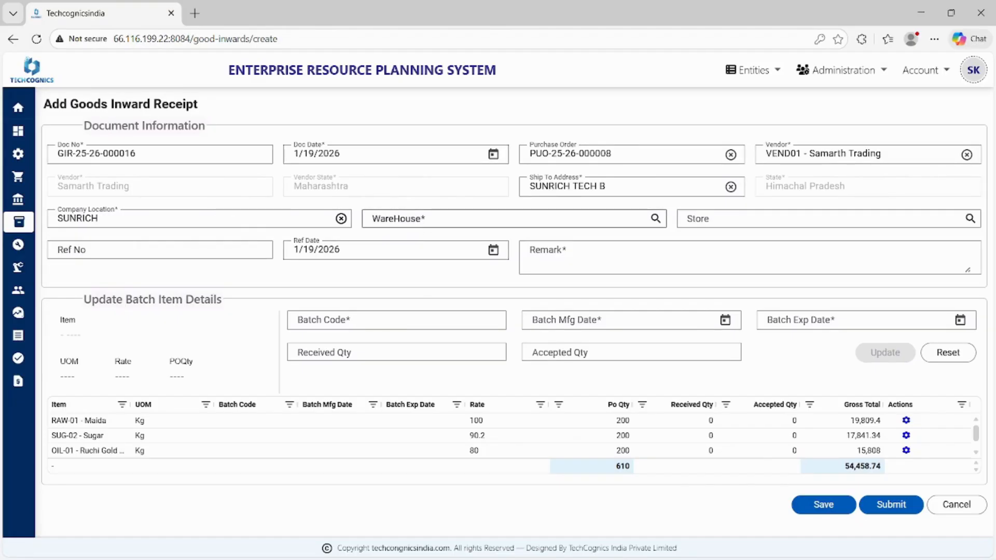
Step: Set the receipt's warehouse to Raw Material Warehouse and its store to STORE LOCATION
left_click(513, 218)
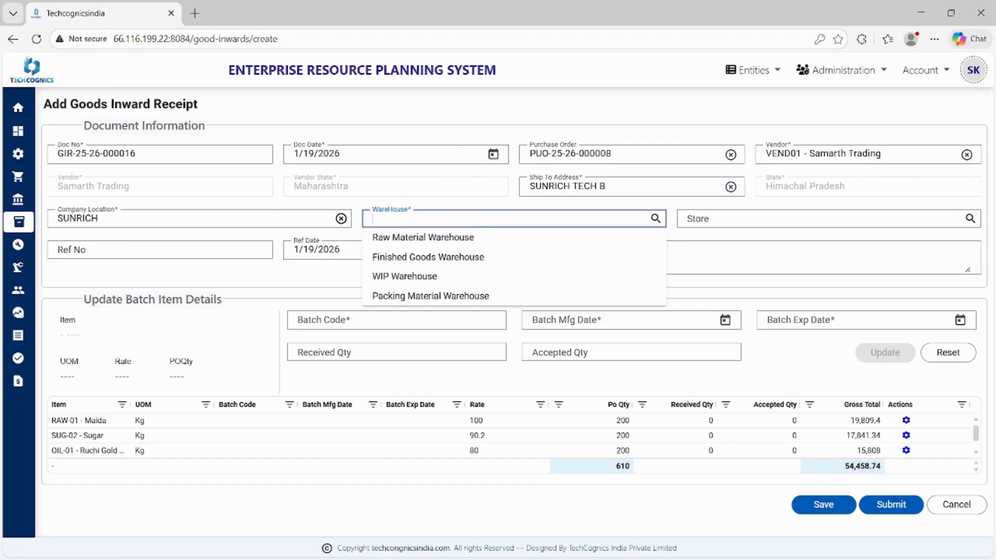
left_click(428, 237)
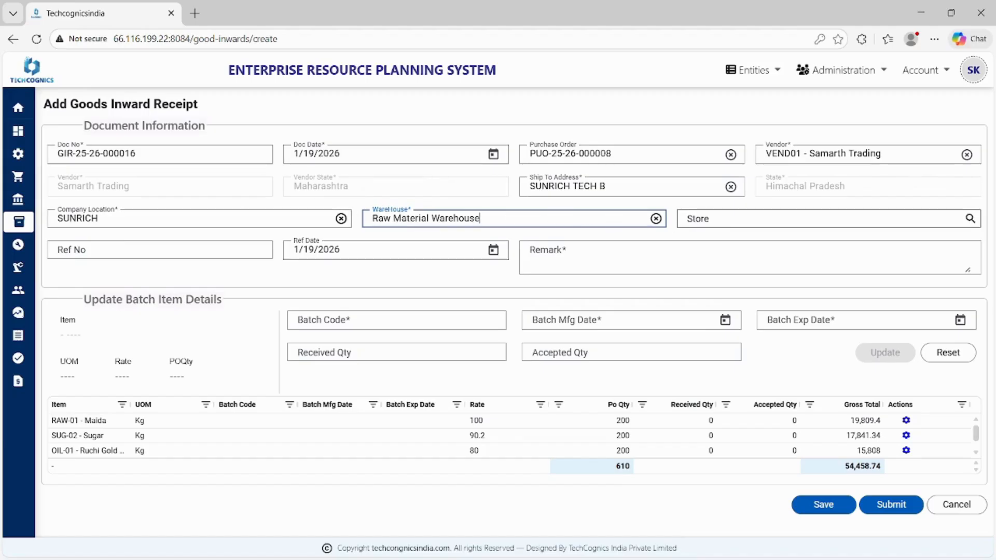
left_click(767, 218)
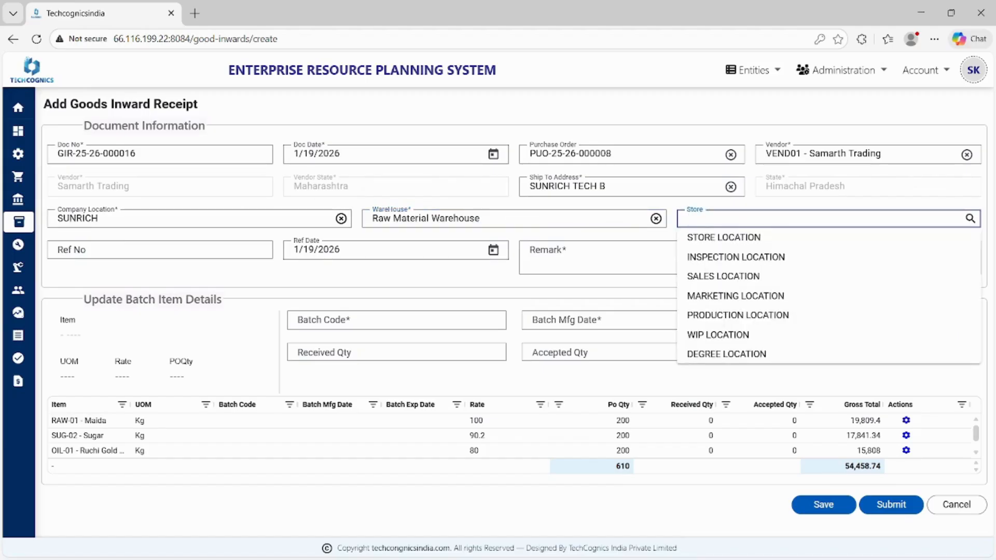
left_click(711, 240)
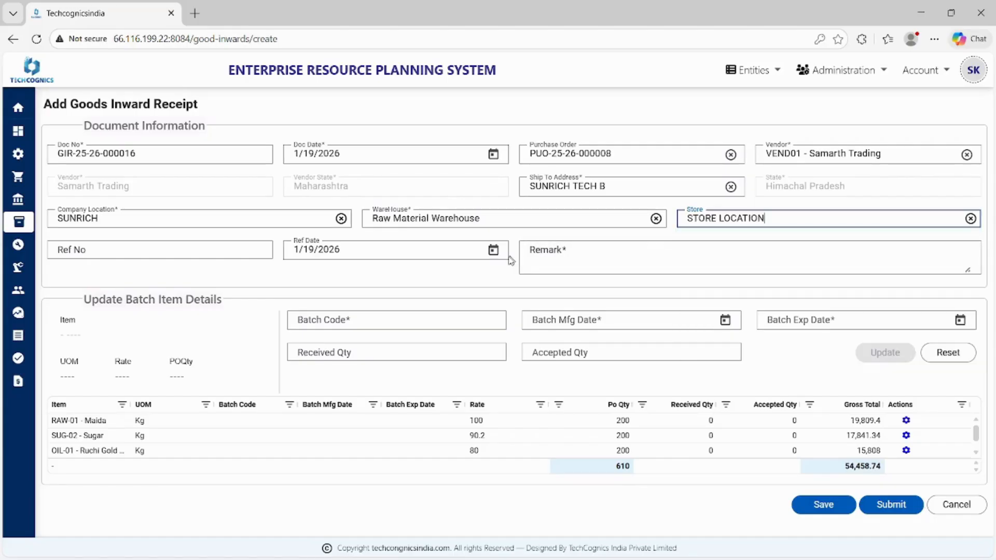
Step: Enter 123 as the receipt's reference number and OK as its remark
left_click(155, 250)
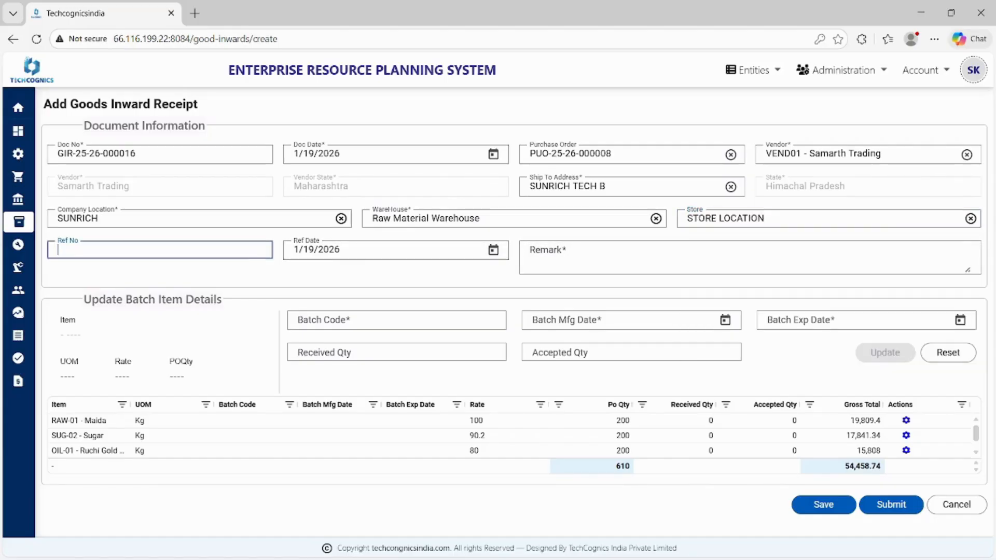
type("123")
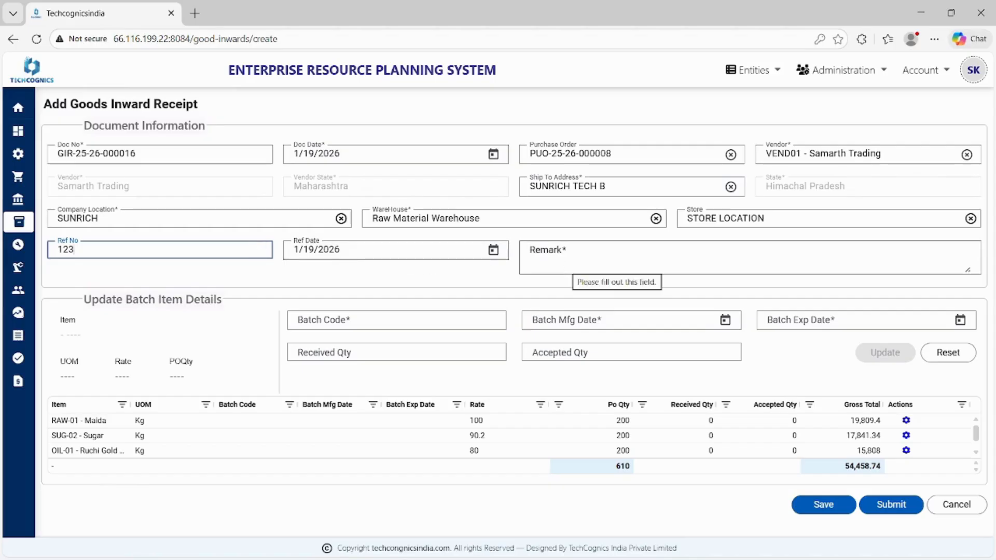
left_click(570, 262)
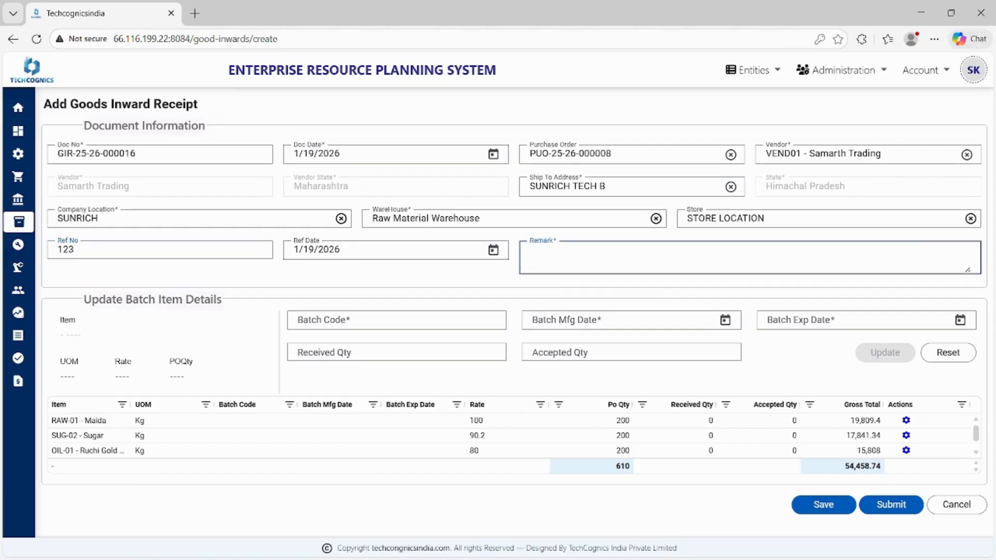
type("OK")
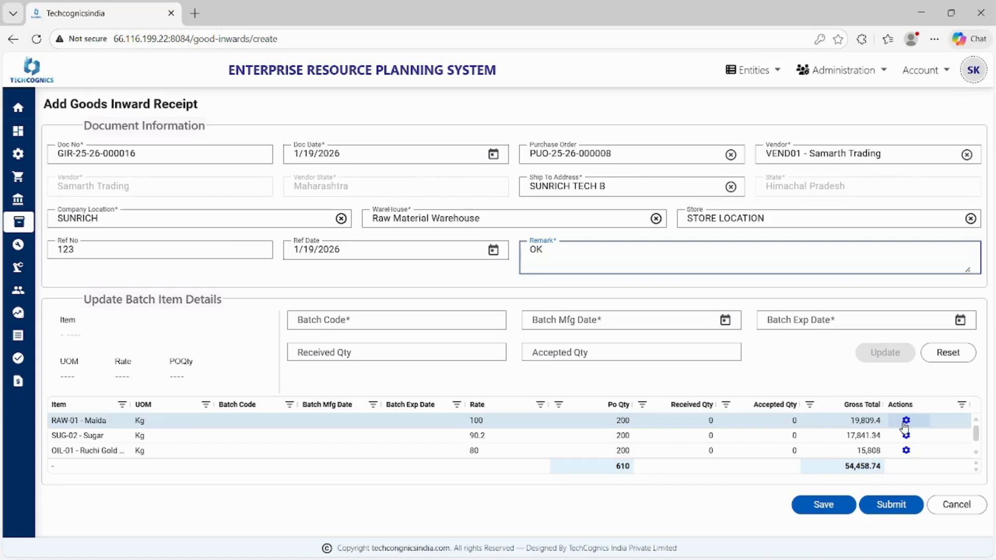
Step: Edit the OIL-01 Ruchi Gold Oil item and set its batch code to "BATCH-OIL-01 - Ruchi Gold Oil"
scroll(903, 443, "down", 1)
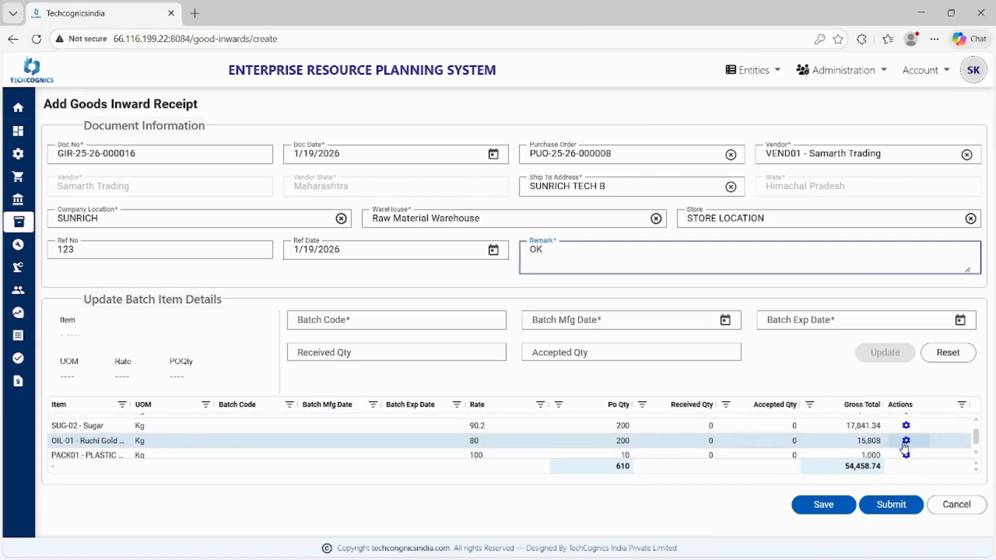
scroll(904, 444, "up", 1)
scroll(903, 443, "down", 1)
left_click(903, 444)
left_click(903, 444)
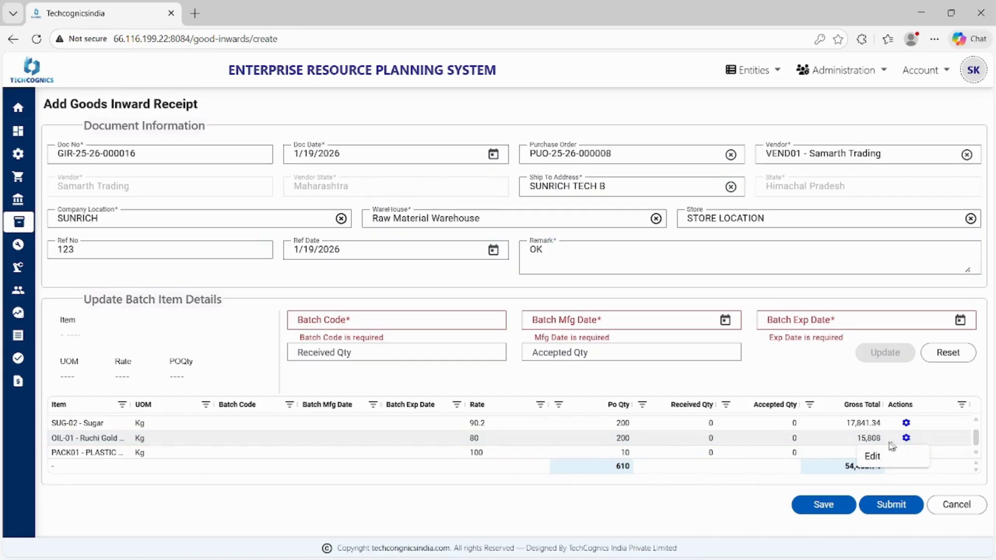
left_click(845, 457)
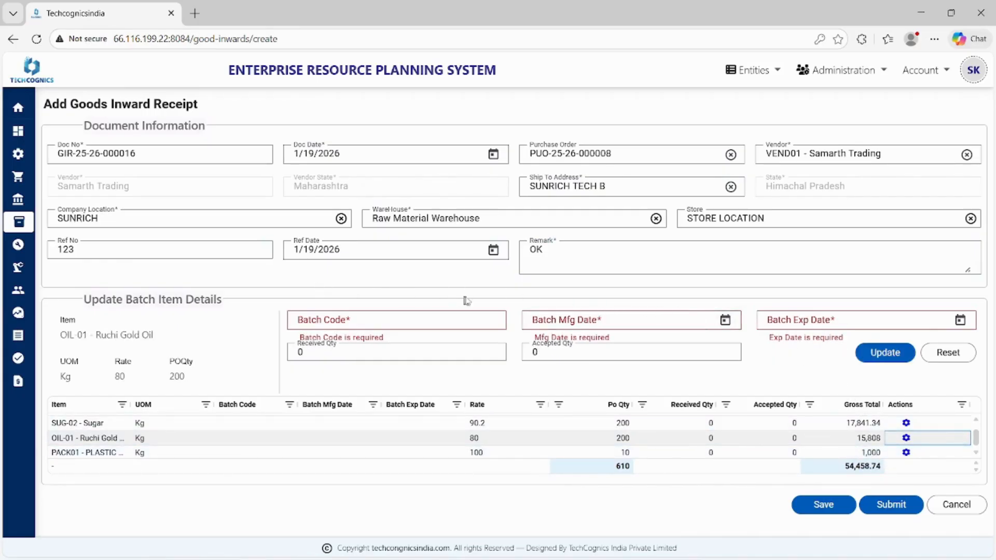
left_click(351, 317)
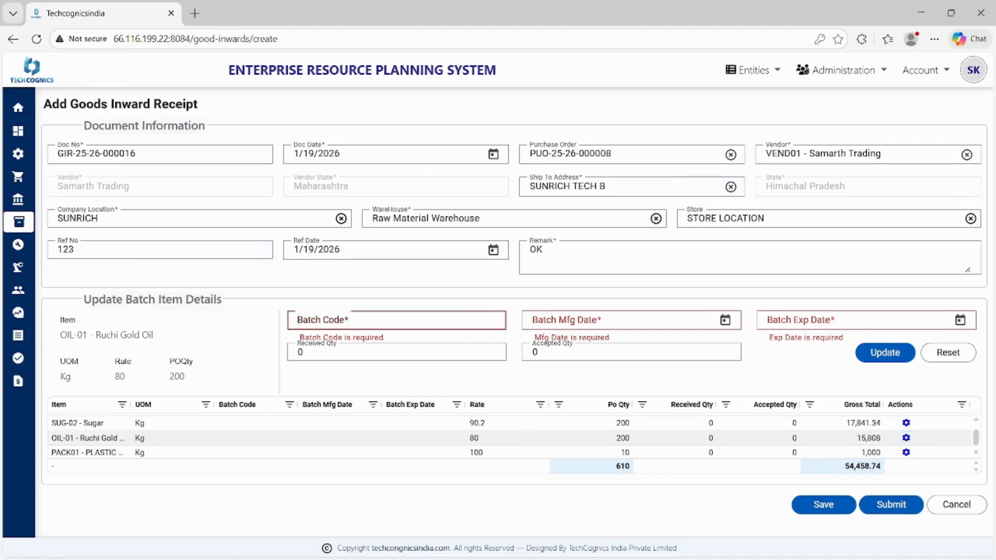
type("BATCH-")
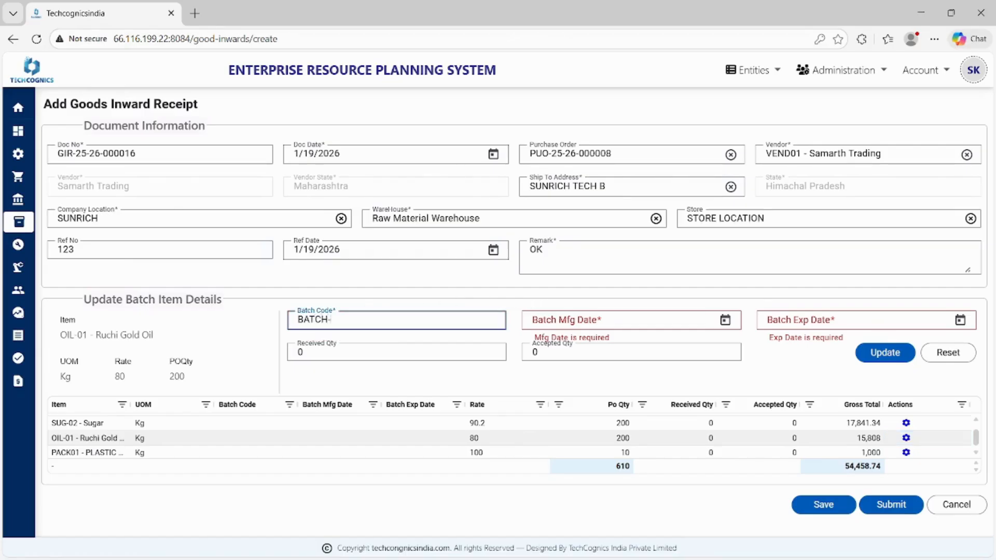
triple_click(145, 335)
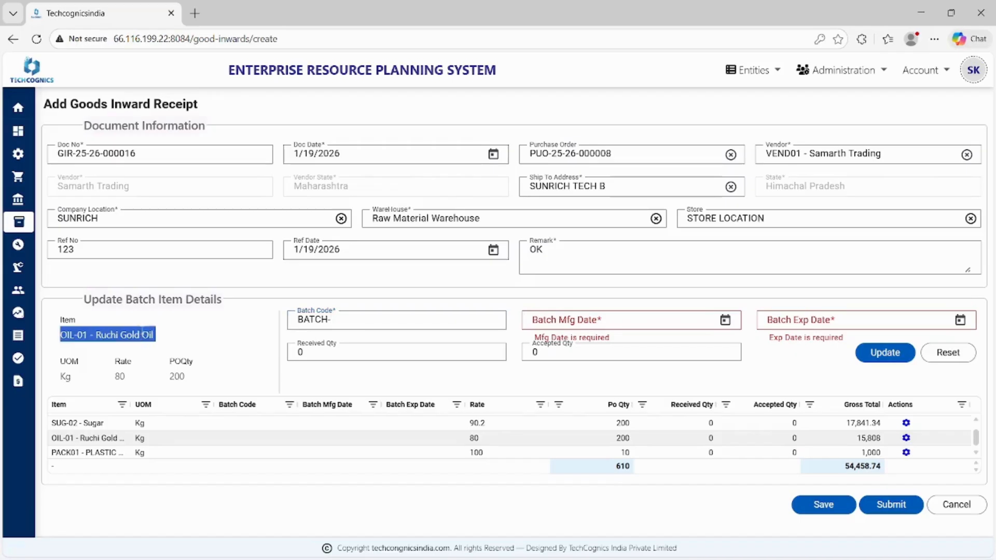
key("ctrl+c")
left_click(343, 314)
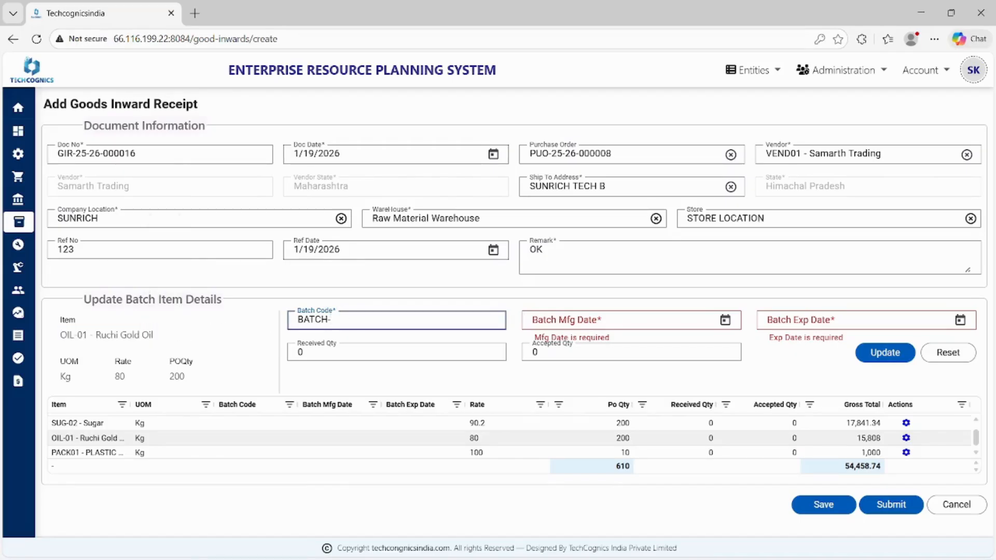
key("ctrl+v")
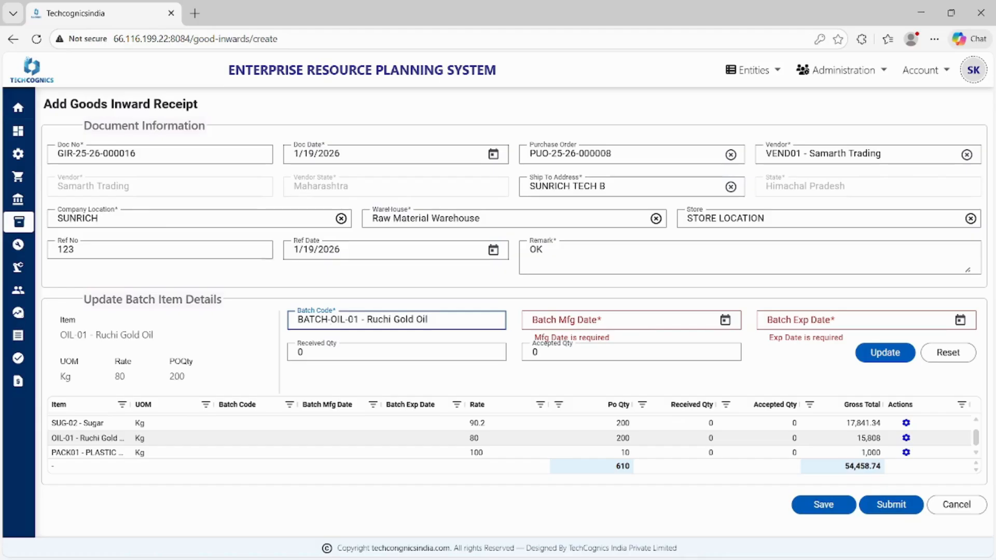
Step: Set the oil batch's manufacturing date to 1/19/2026 and its expiry date to 1/31/2026
left_click(724, 320)
left_click(559, 458)
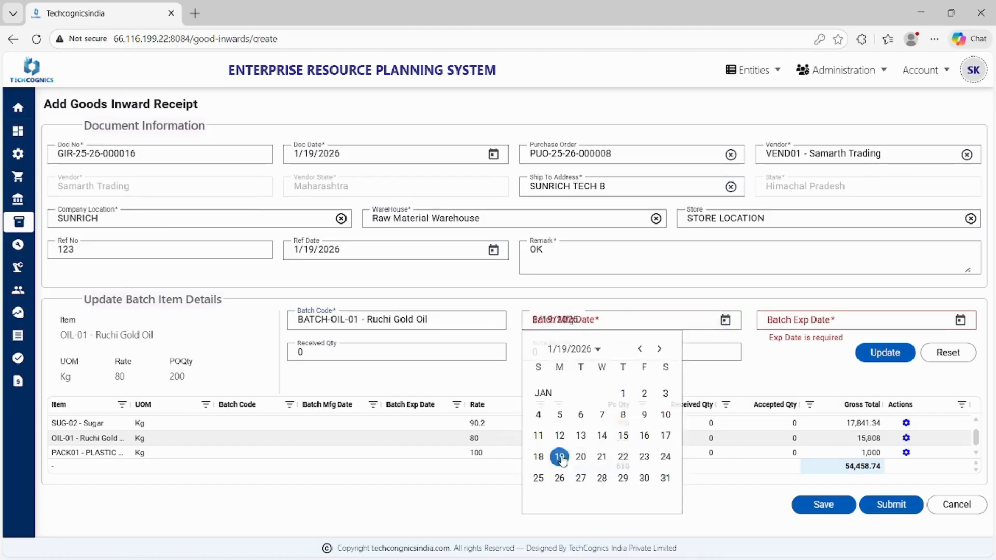
left_click(959, 320)
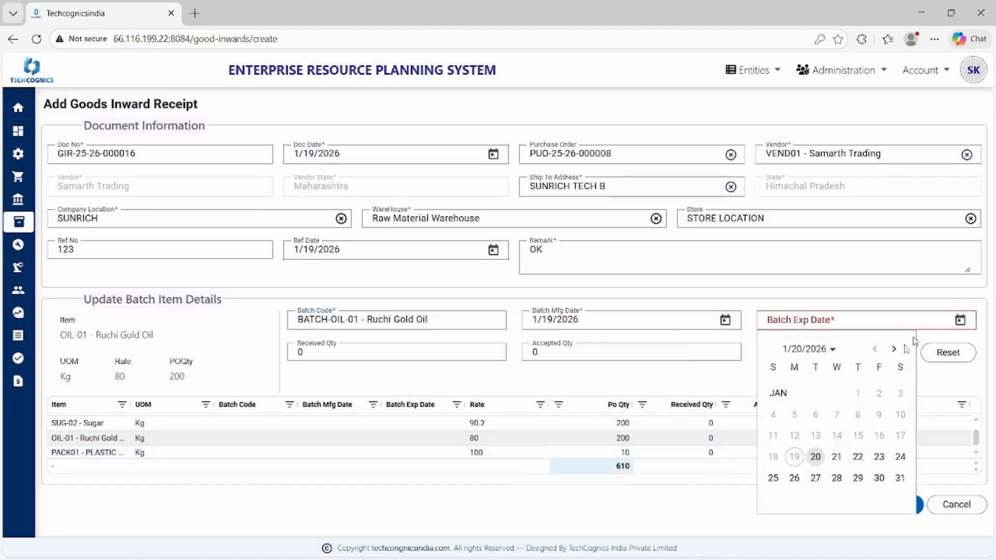
left_click(900, 477)
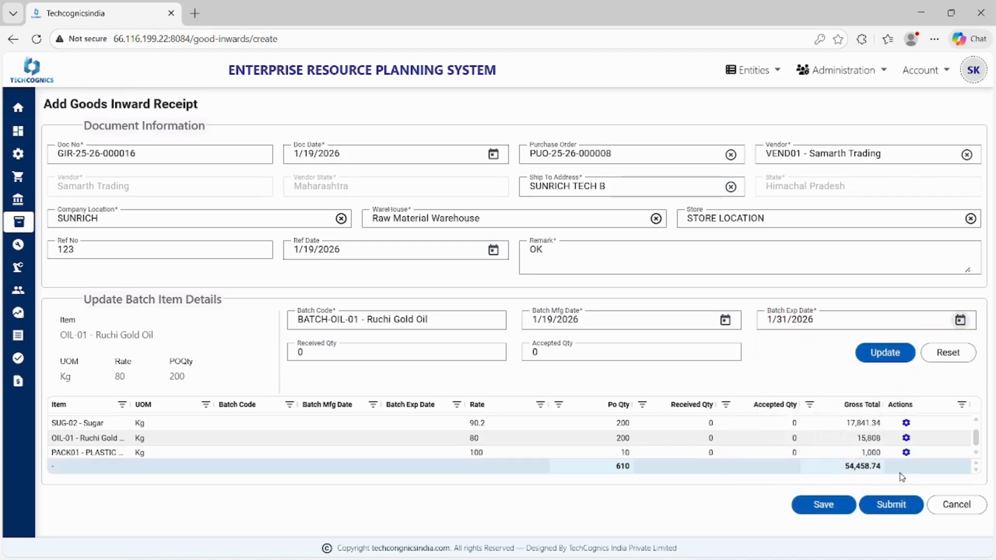
Step: Enter a received quantity of 200 and an accepted quantity of 100 for the oil item
left_click(373, 353)
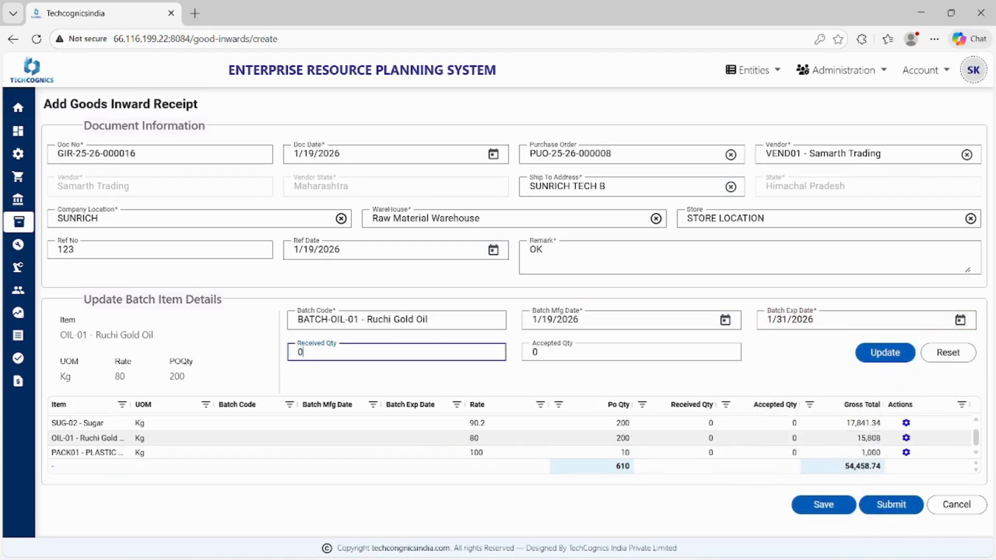
key("BackSpace")
type("200")
left_click(535, 354)
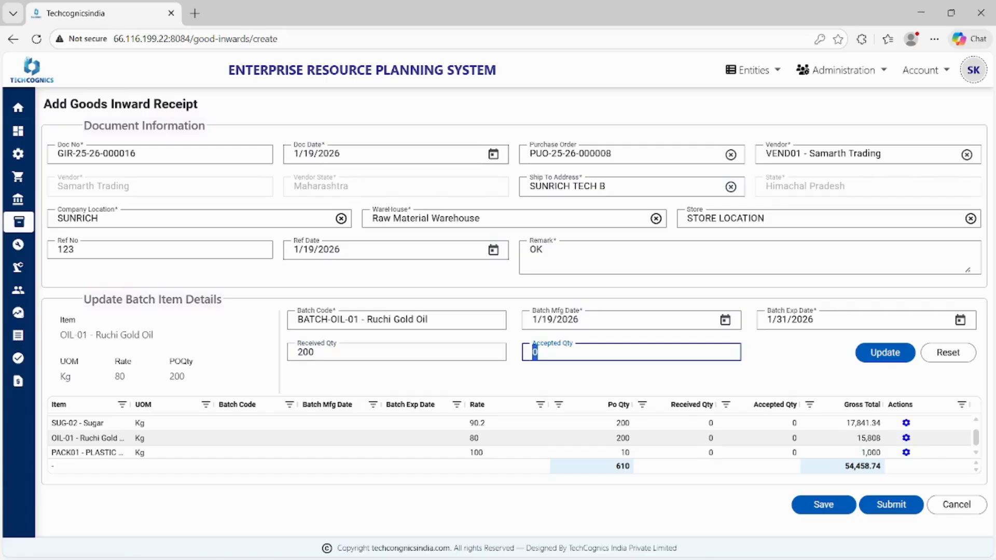
key("BackSpace")
type("100")
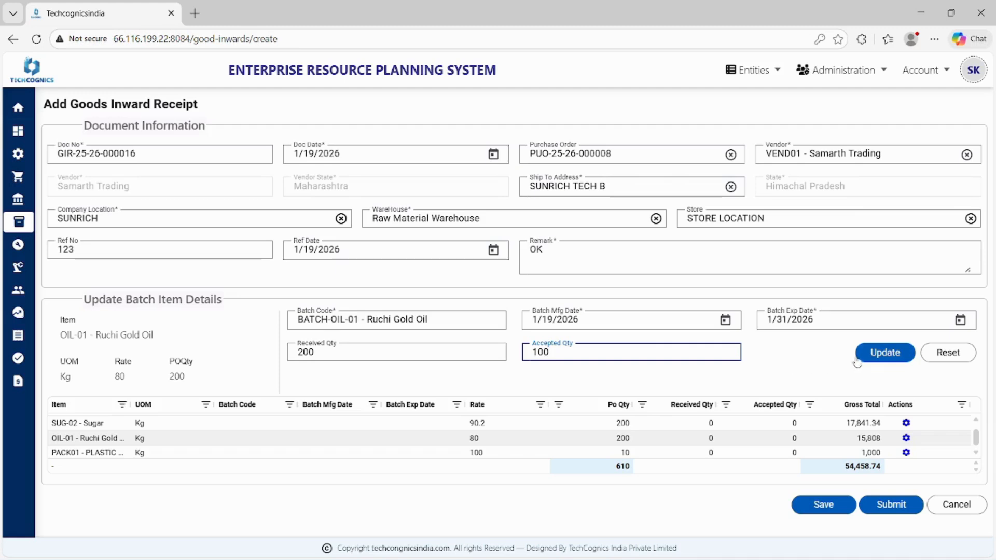
Step: Update the oil item with the entered batch details and save the goods inward receipt without submitting it
left_click(876, 353)
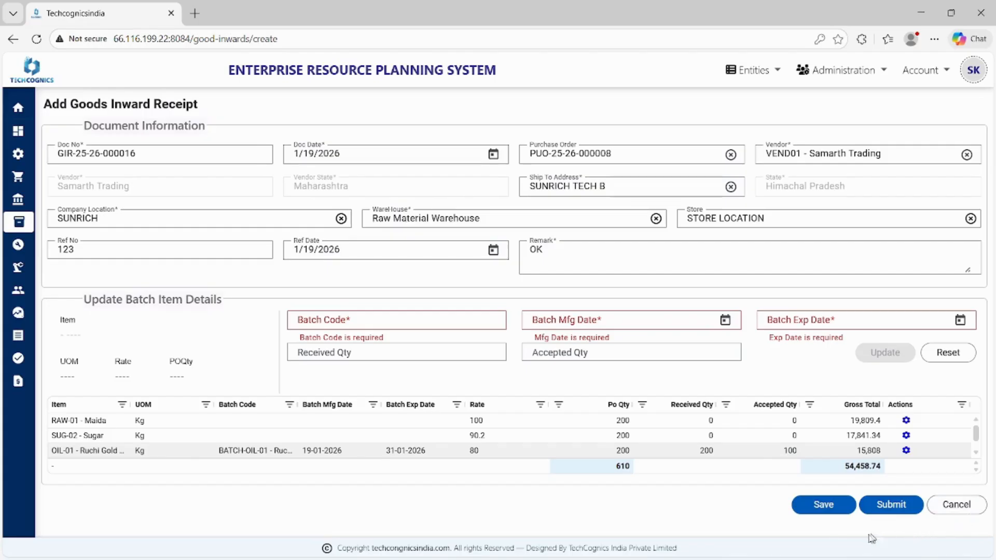
left_click(817, 510)
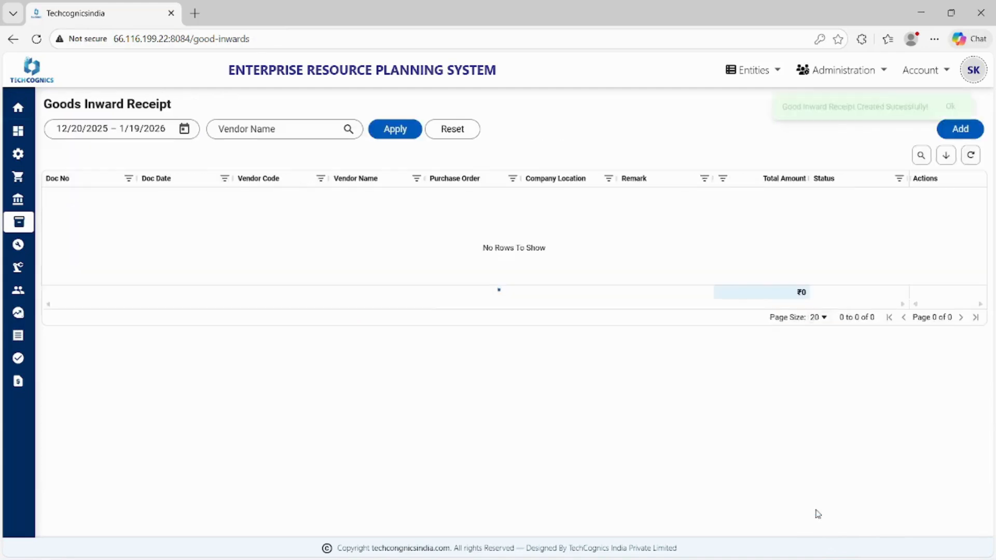